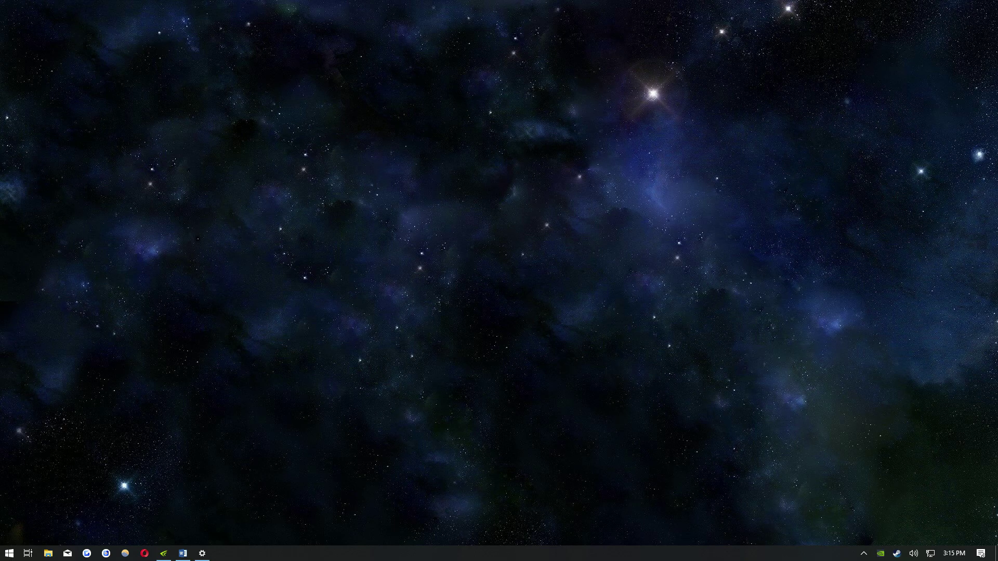
# Step: Search the computer for "Power Options" and open the matching settings page
pyautogui.press('super')
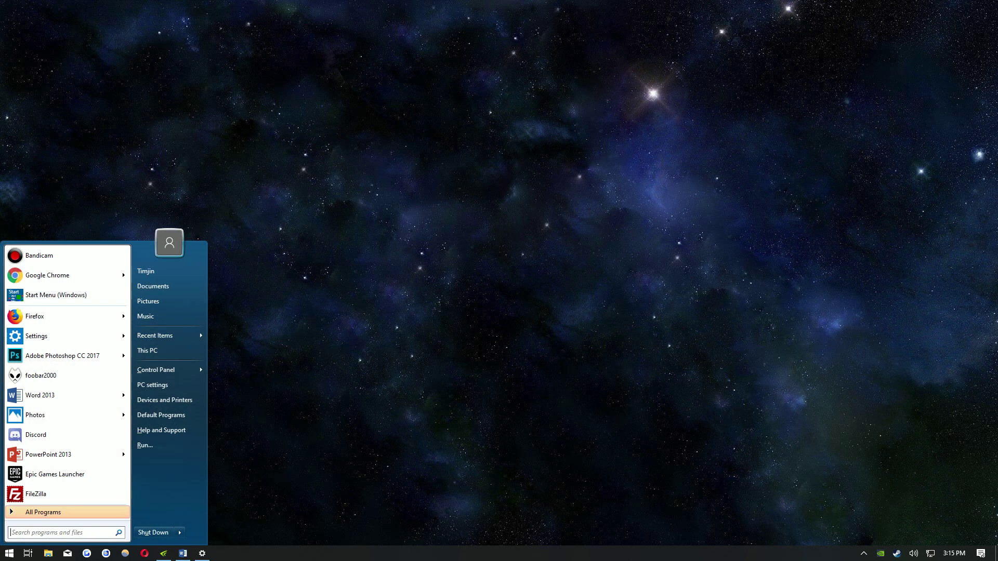
pyautogui.write('Power Options')
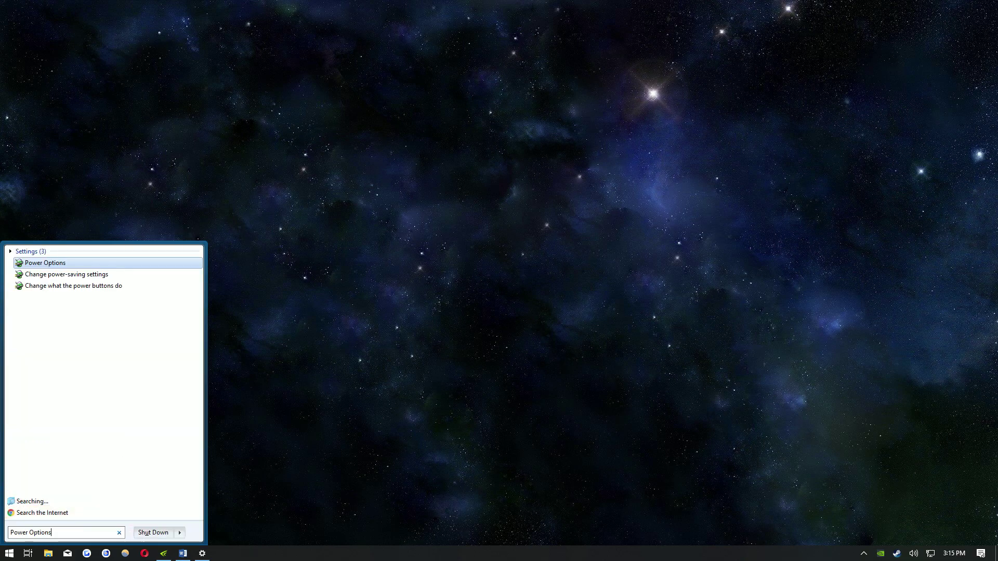
pyautogui.press('Return')
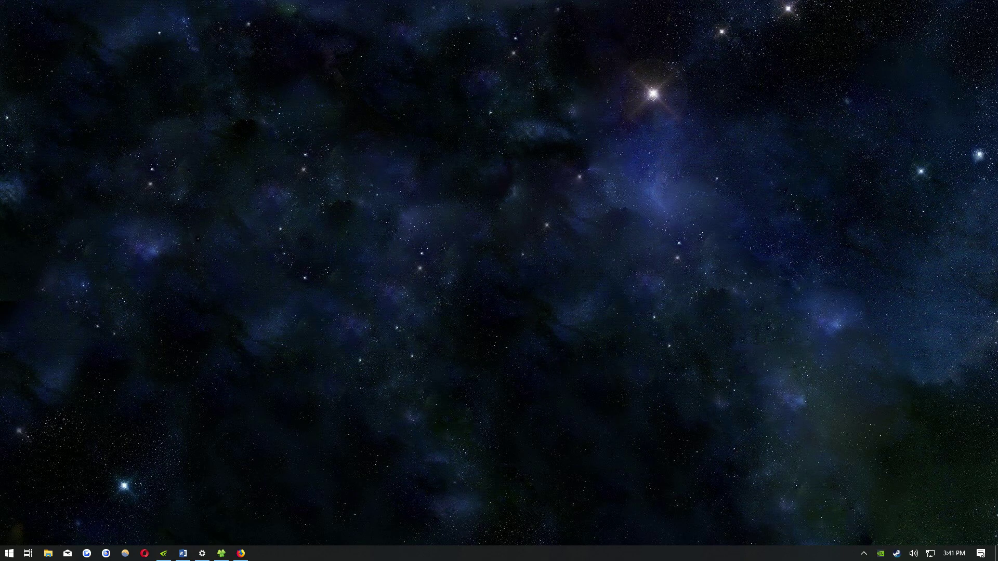
# Step: Search the computer for "nvid" and open the NVIDIA Control Panel
pyautogui.press('super')
pyautogui.write('nv')
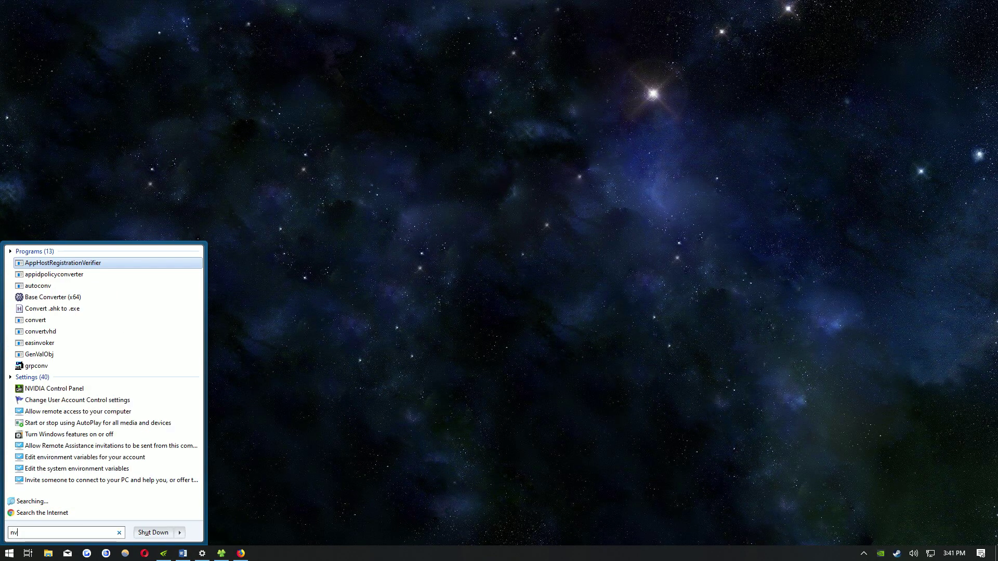
pyautogui.write('id')
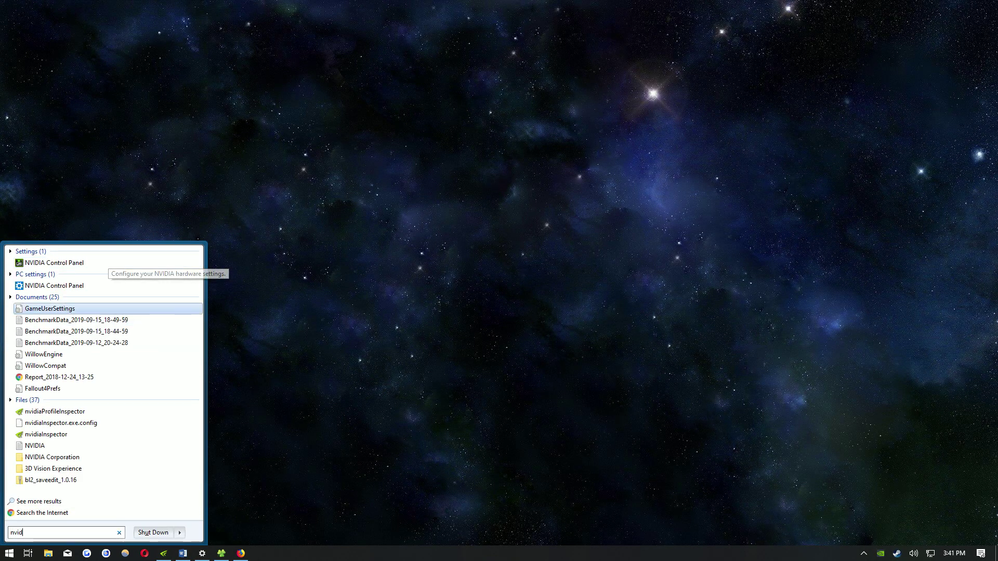
pyautogui.press('Up')
pyautogui.press('Up')
pyautogui.press('Return')
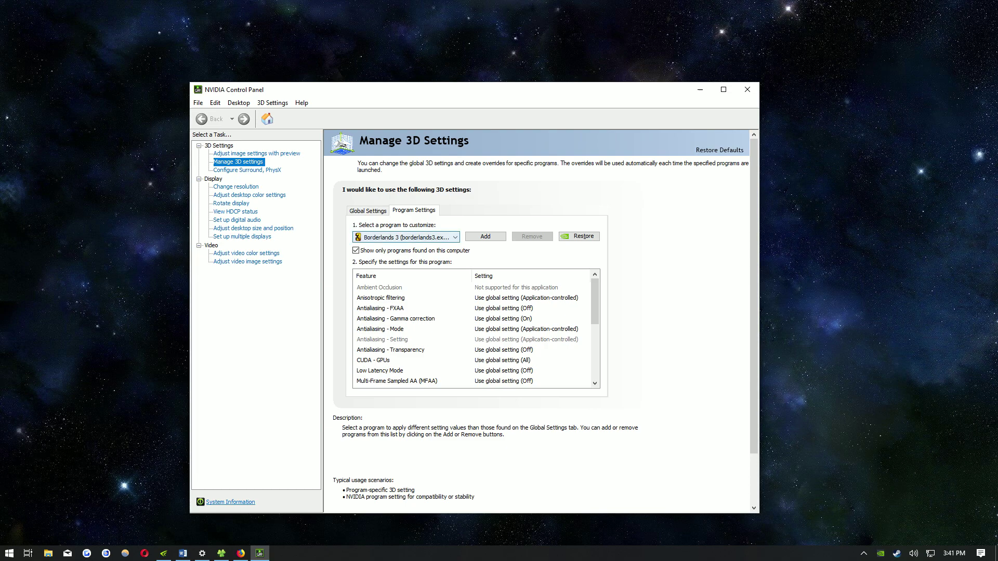
# Step: Examine the full list of program-specific 3D settings for Borderlands 3, and close the NVIDIA Control Panel
pyautogui.scroll(-1, 473, 331)
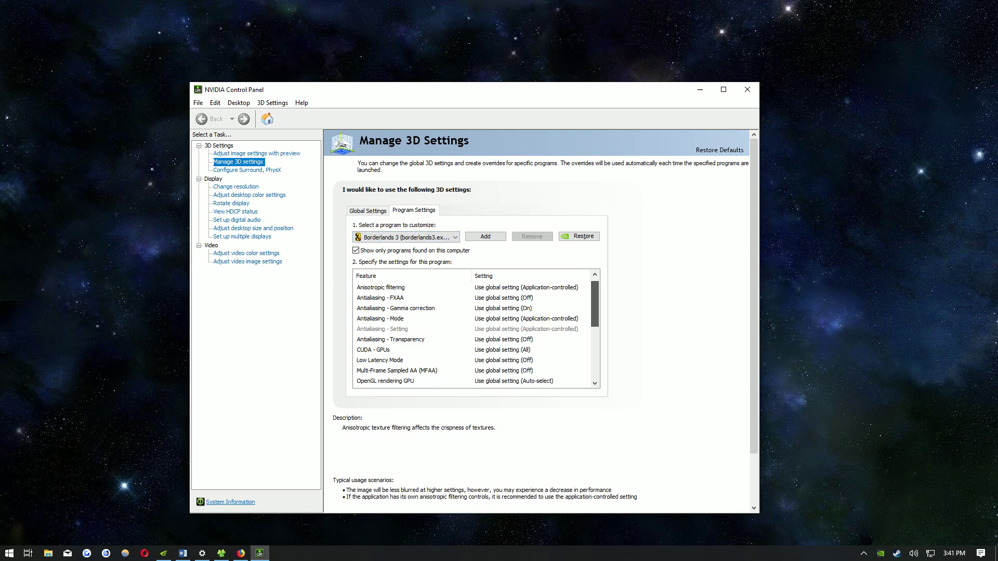
pyautogui.scroll(-5, 473, 333)
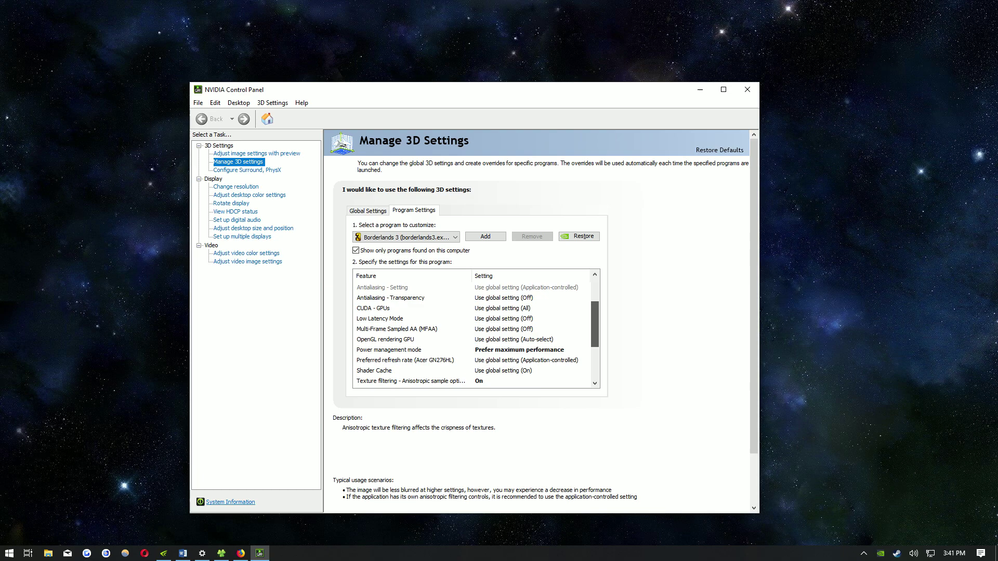
pyautogui.scroll(-1, 473, 333)
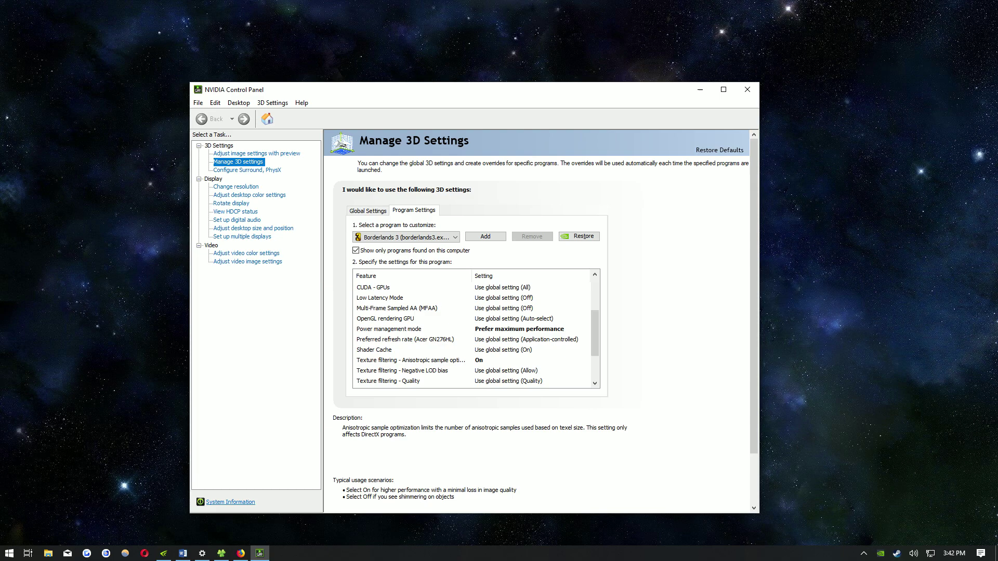
pyautogui.moveTo(595, 339); pyautogui.dragTo(594, 380)
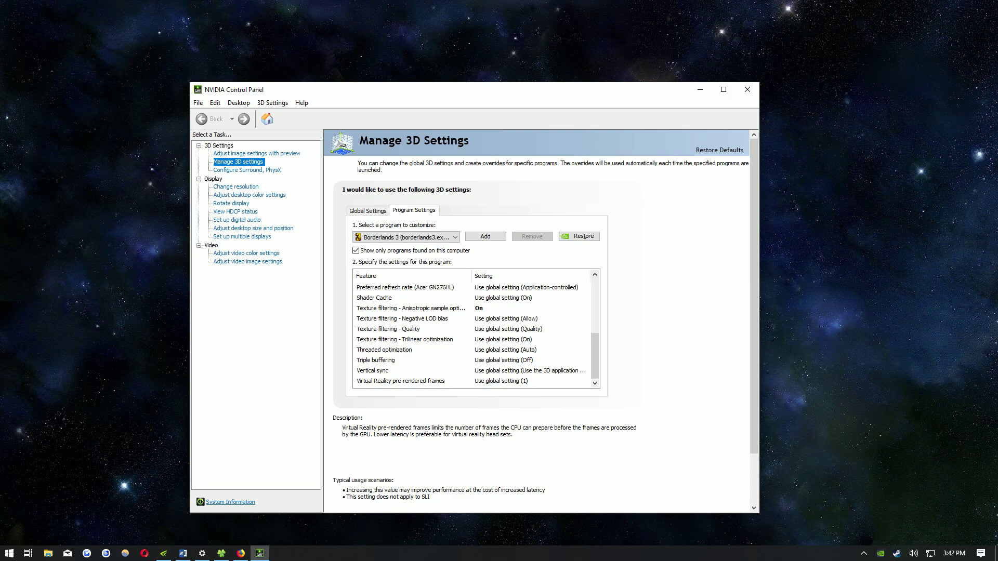
pyautogui.click(747, 90)
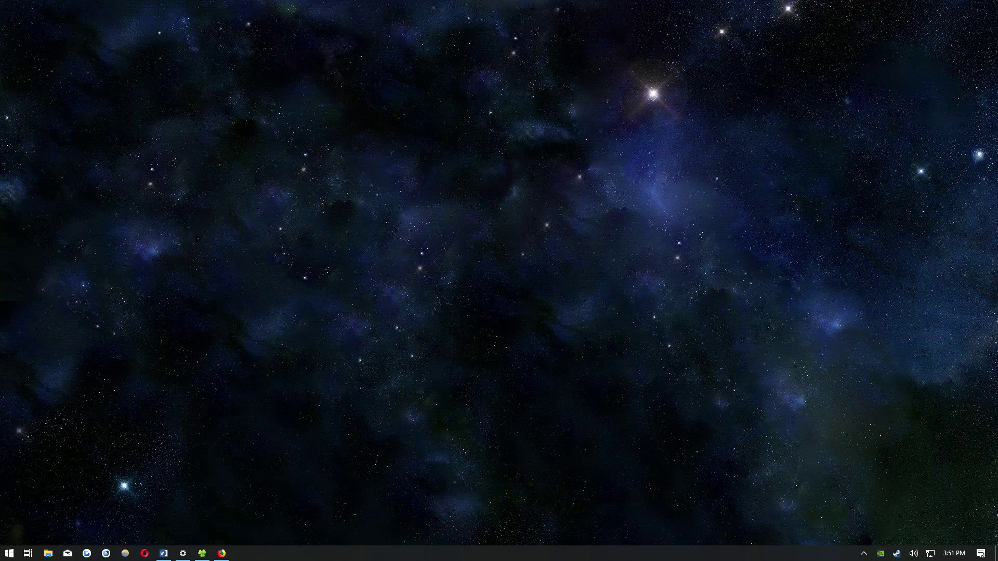
# Step: Search the computer for "nvidi", launch nvidiaProfileInspector and allow it to make changes to the device
pyautogui.press('super')
pyautogui.write('n')
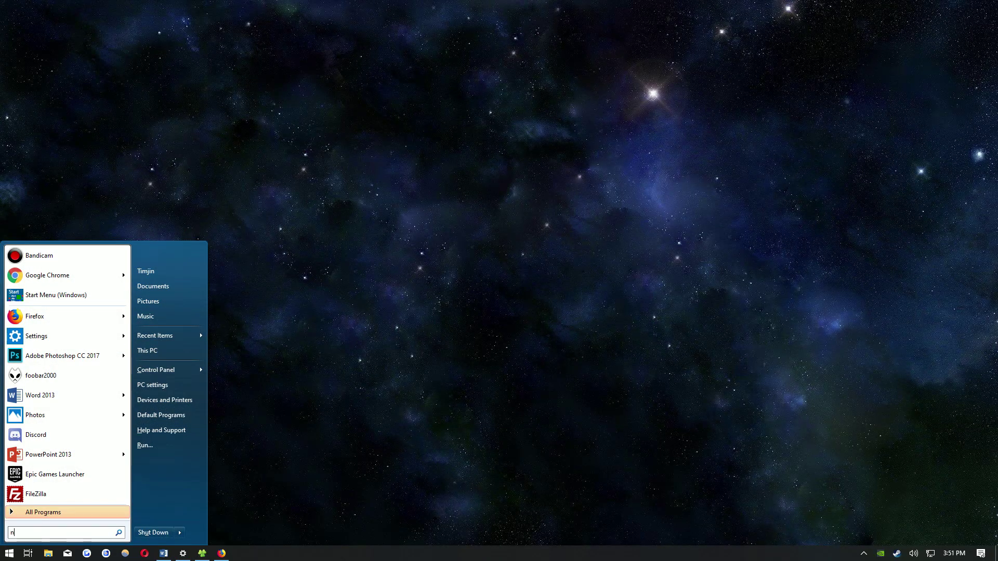
pyautogui.write('vidi')
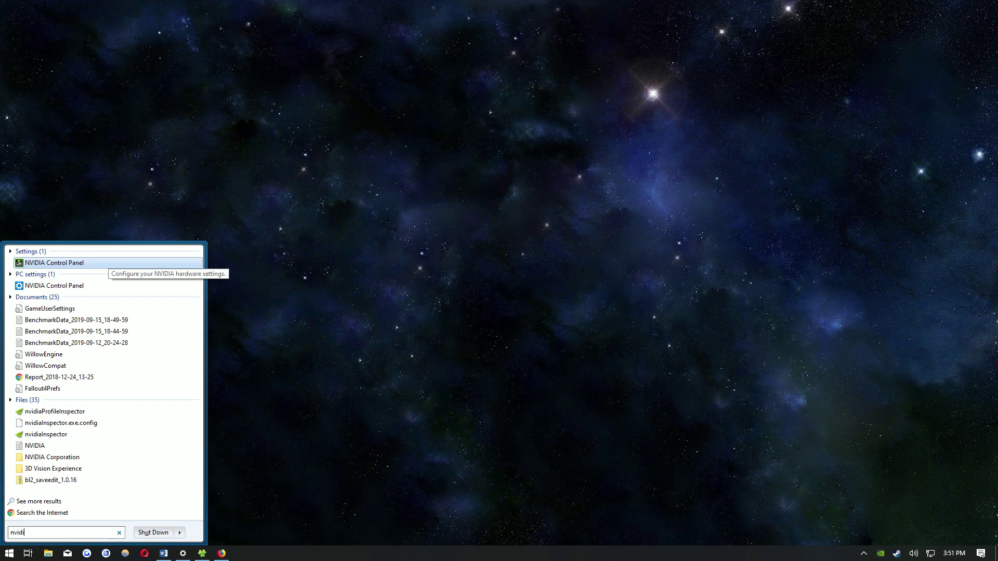
pyautogui.click(134, 411)
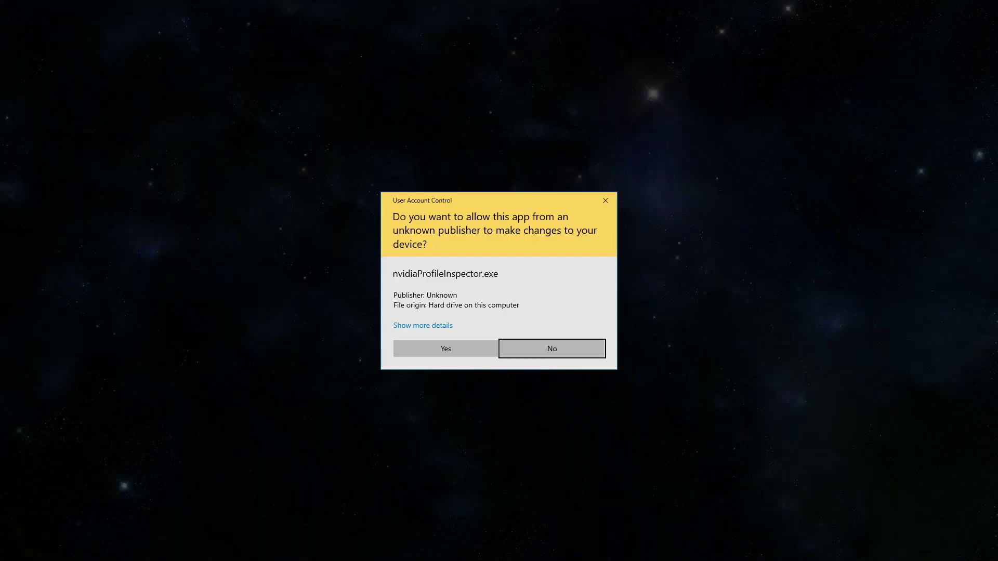
pyautogui.click(445, 348)
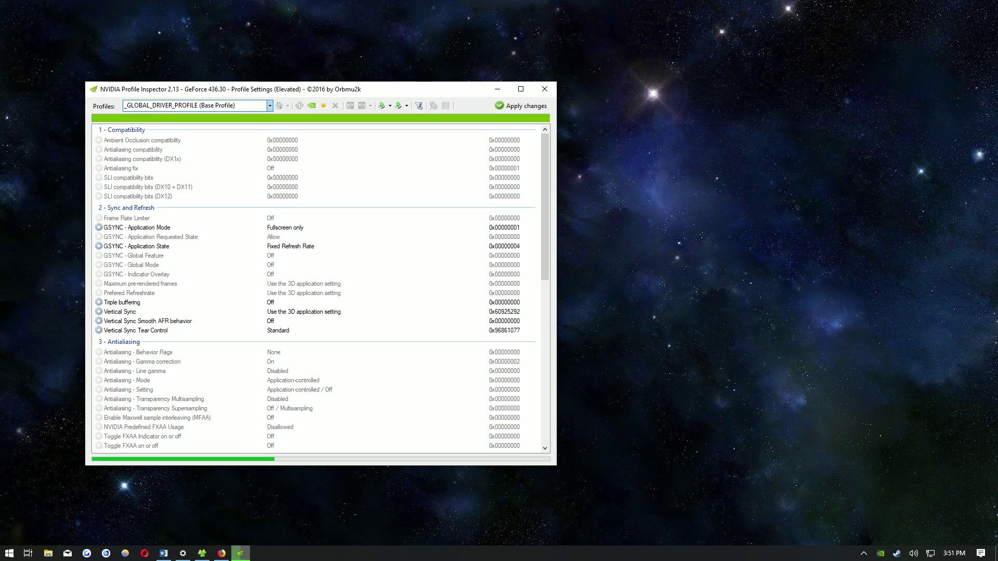
# Step: Load the Borderlands 3 driver profile from the list of profiles
pyautogui.click(269, 106)
pyautogui.moveTo(268, 125); pyautogui.dragTo(268, 157)
pyautogui.scroll(-20, 198, 307)
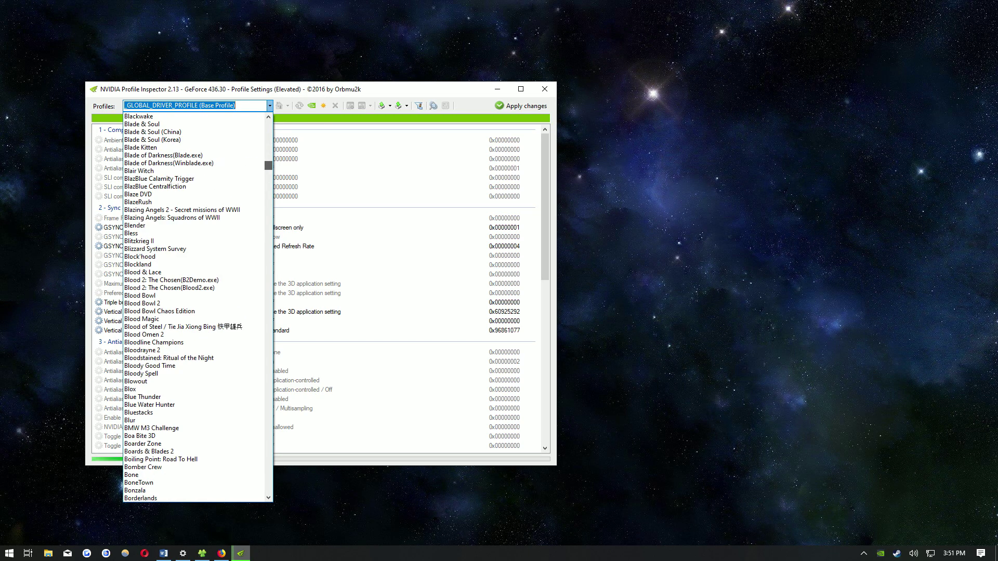
pyautogui.scroll(-5, 198, 303)
pyautogui.scroll(-1, 197, 306)
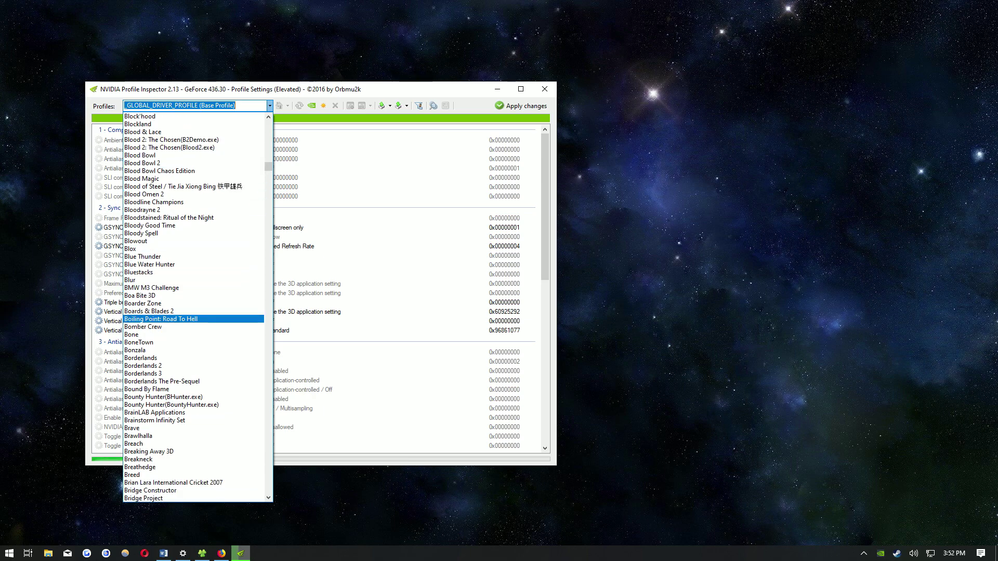
pyautogui.click(193, 373)
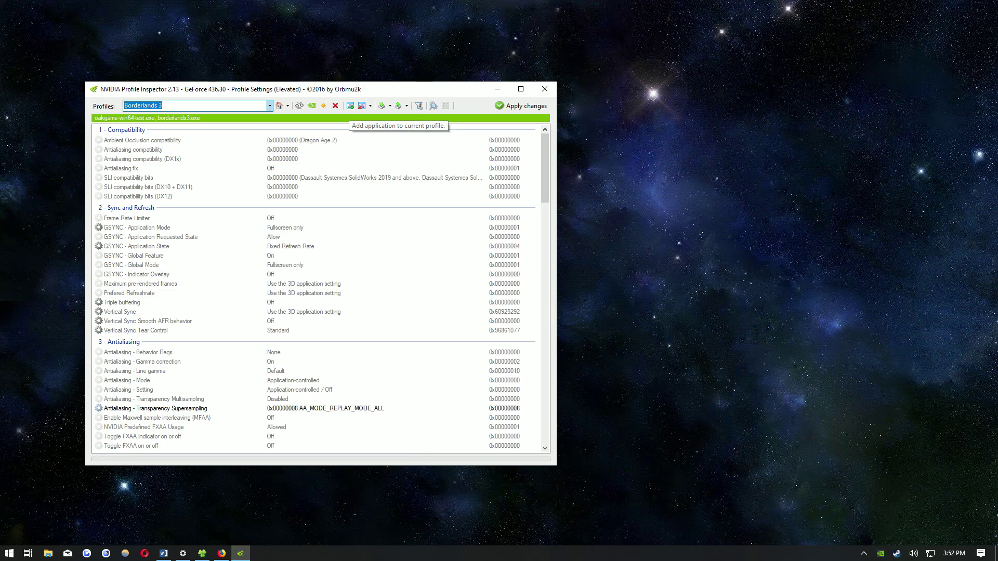
# Step: Try to add the Borderlands3 application from the game's Win64 folder to the current profile
pyautogui.click(350, 106)
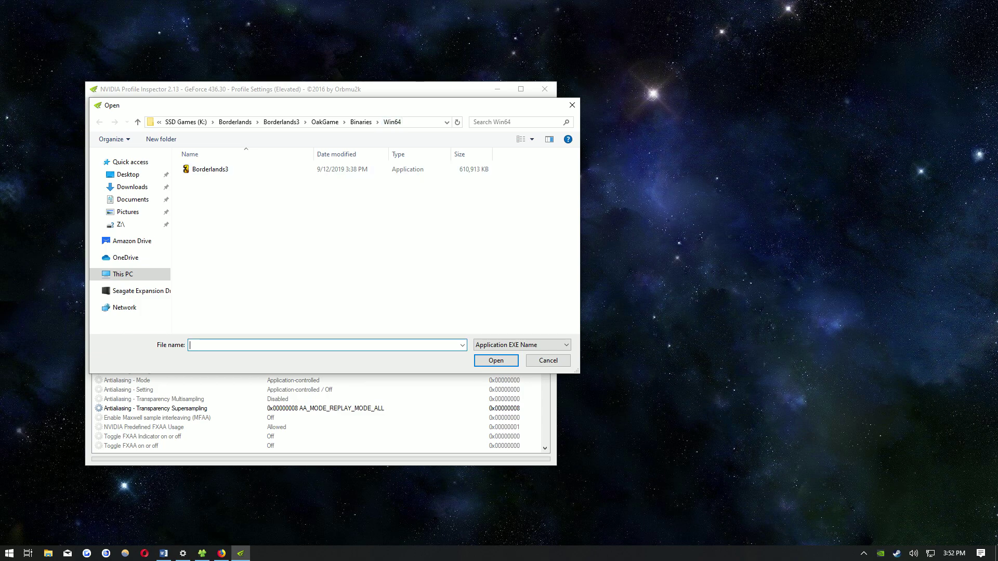
pyautogui.click(210, 169)
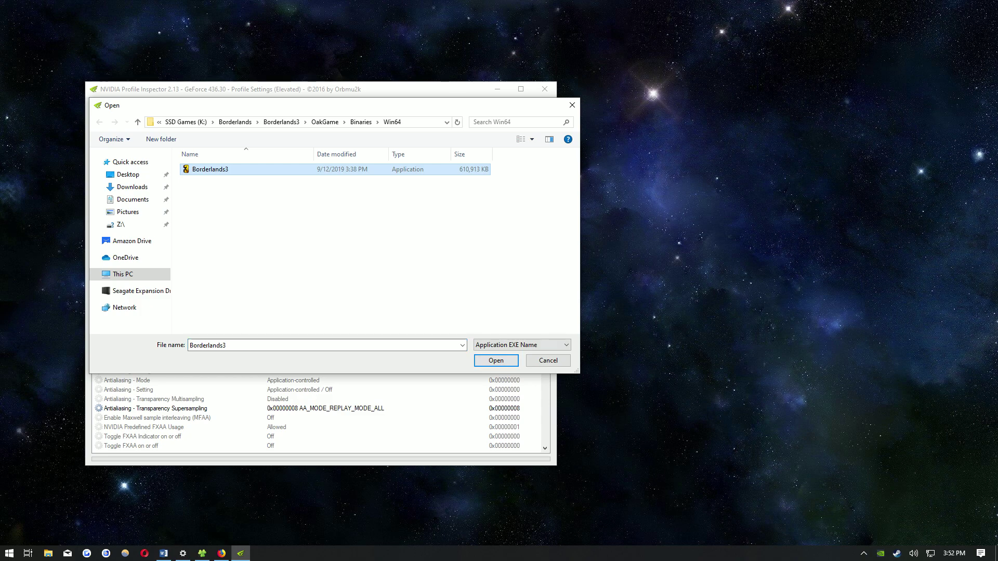
pyautogui.press('Return')
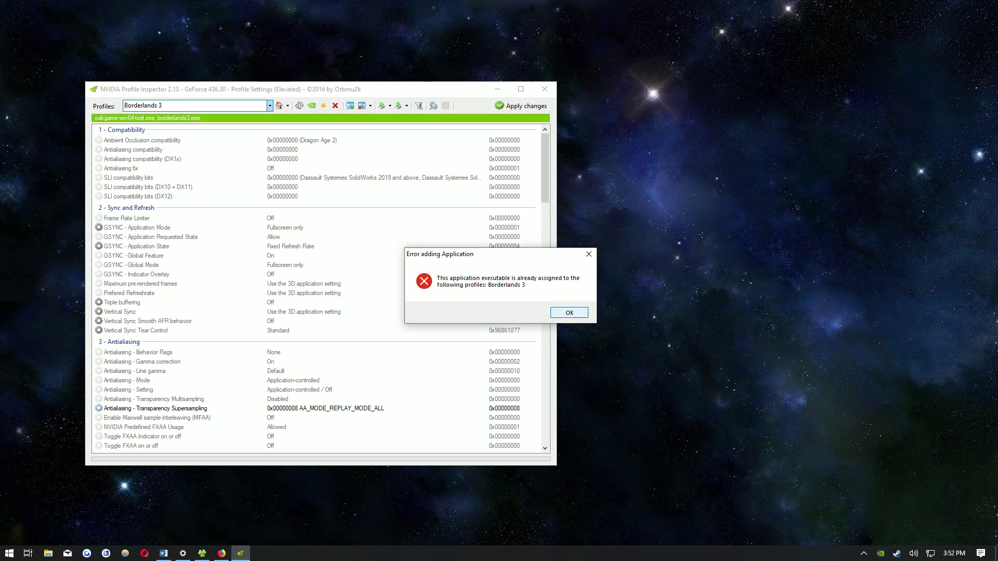
pyautogui.press('Return')
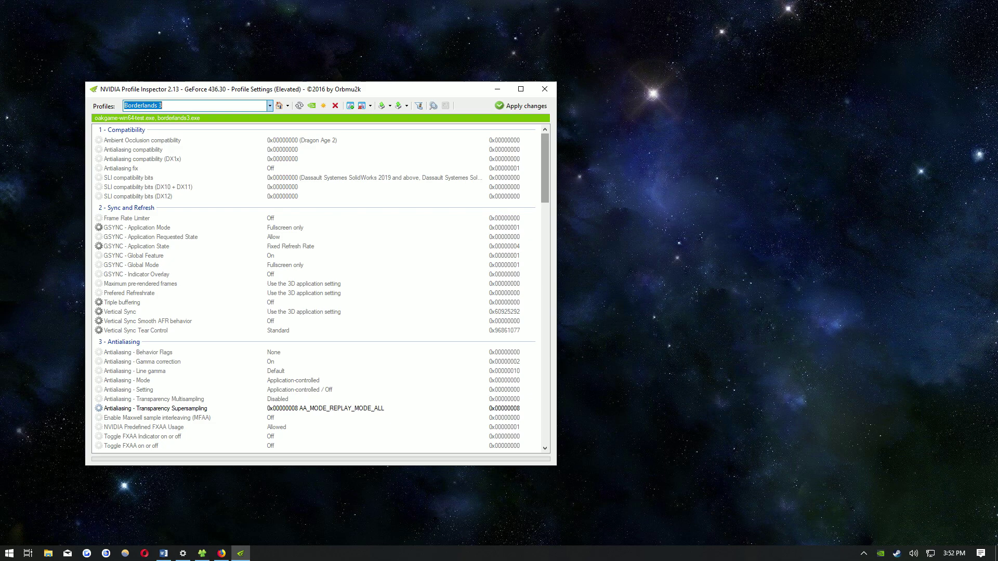
# Step: Set Antialiasing - Transparency Supersampling to 0x00000008 AA_MODE_REPLAY_MODE_ALL and apply the profile changes
pyautogui.scroll(-2, 317, 288)
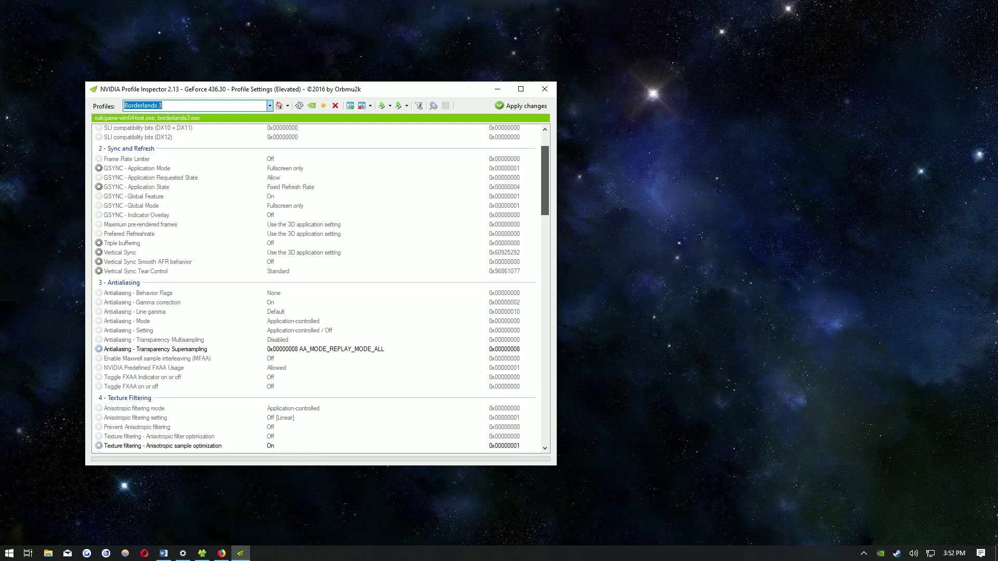
pyautogui.moveTo(545, 180); pyautogui.dragTo(545, 181)
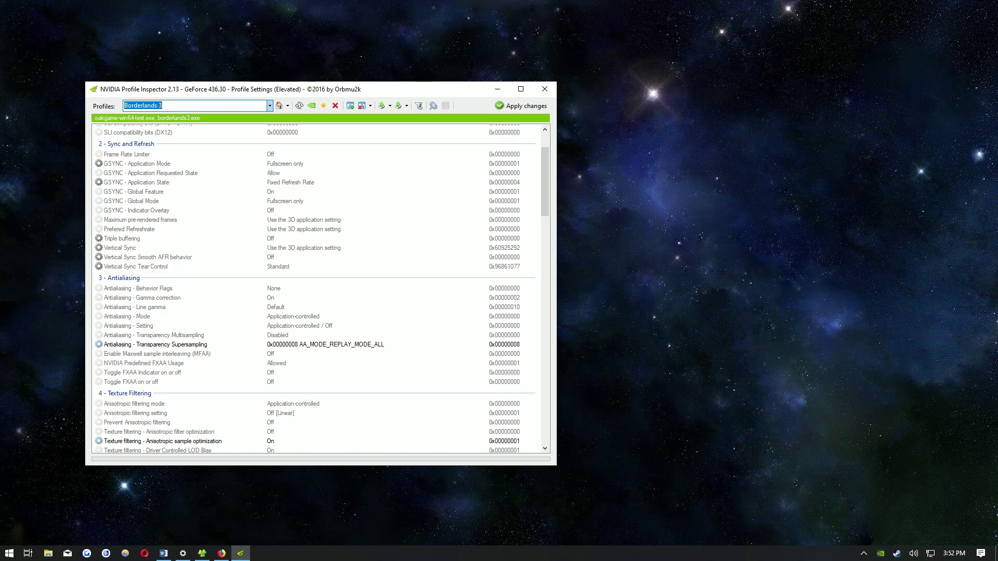
pyautogui.click(278, 336)
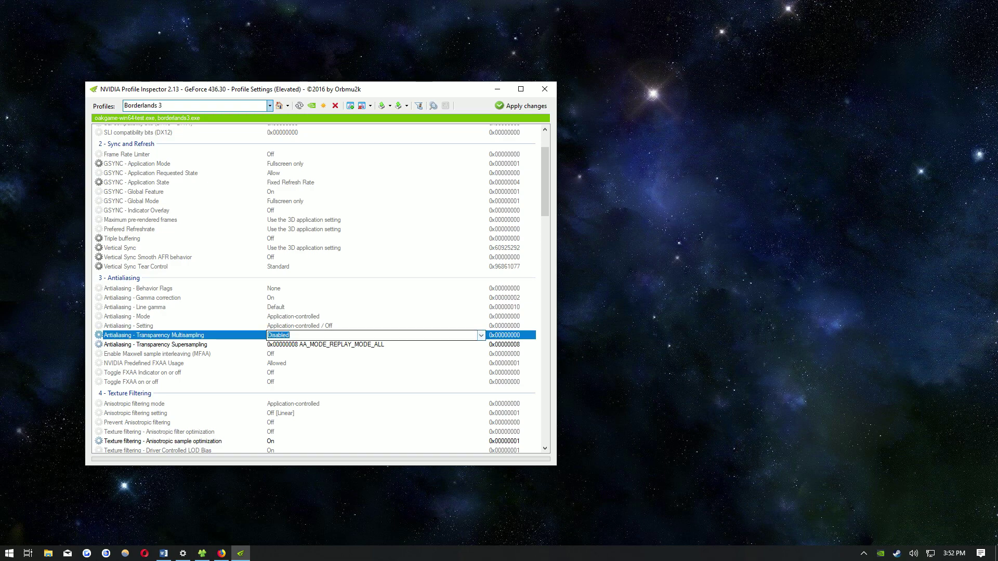
pyautogui.click(325, 344)
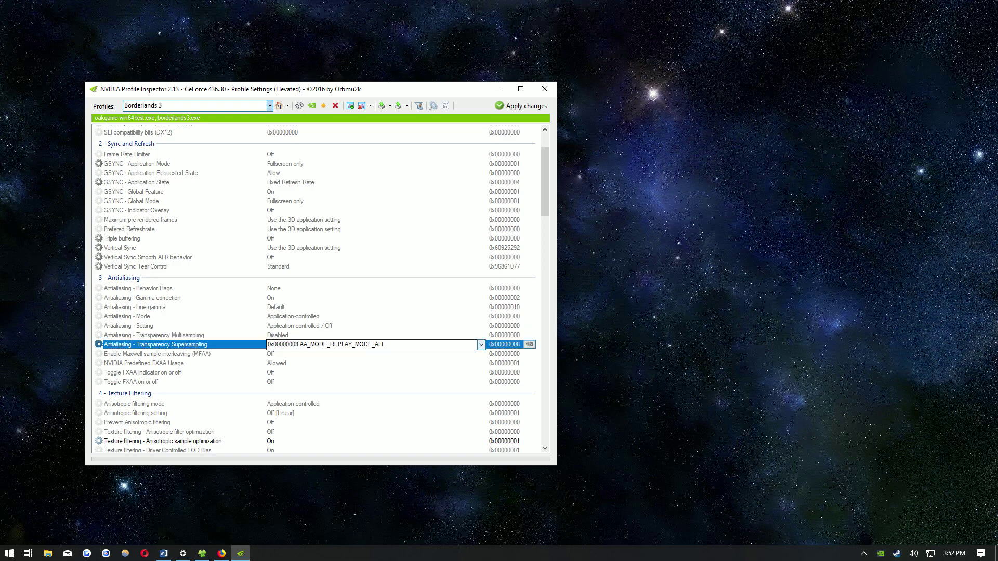
pyautogui.click(481, 345)
pyautogui.click(480, 345)
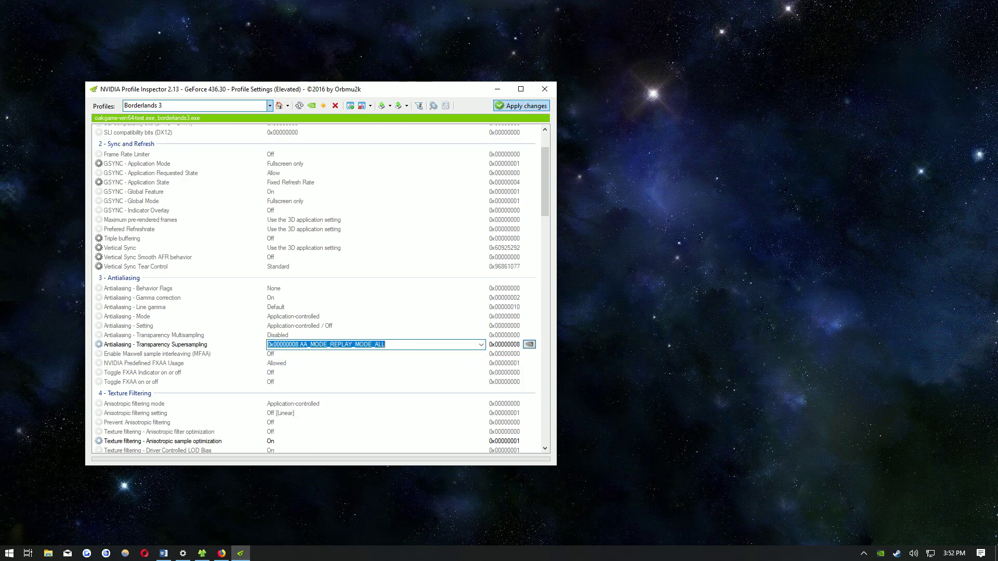
pyautogui.click(521, 106)
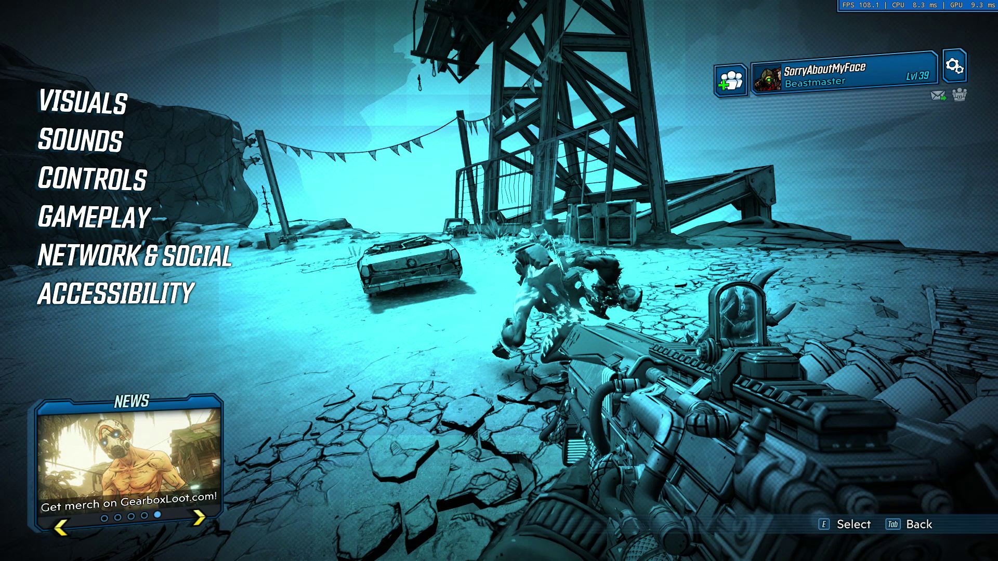
# Step: In Borderlands 3, open the Visuals settings and go to their Advanced page
pyautogui.press('Down')
pyautogui.press('Up')
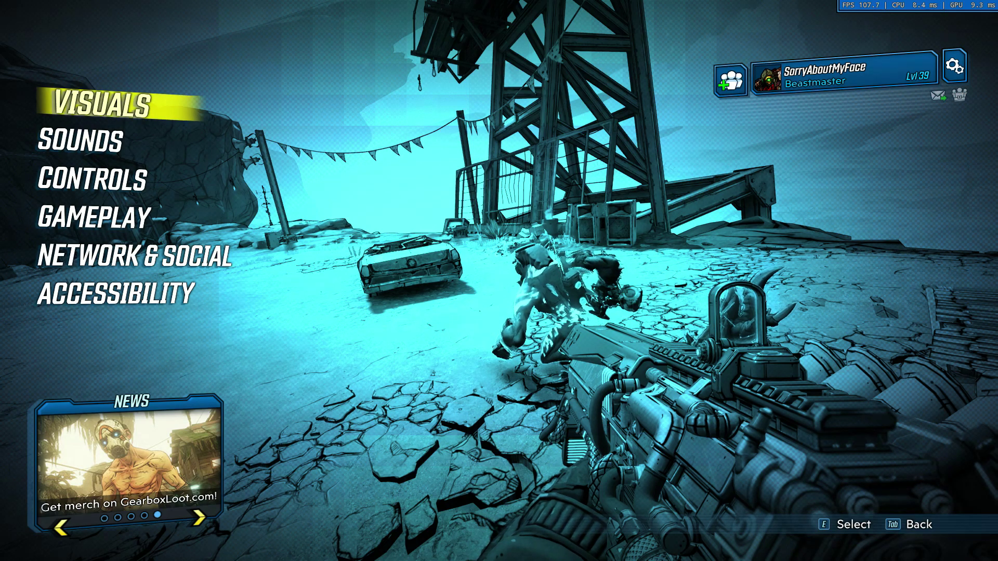
pyautogui.press('e')
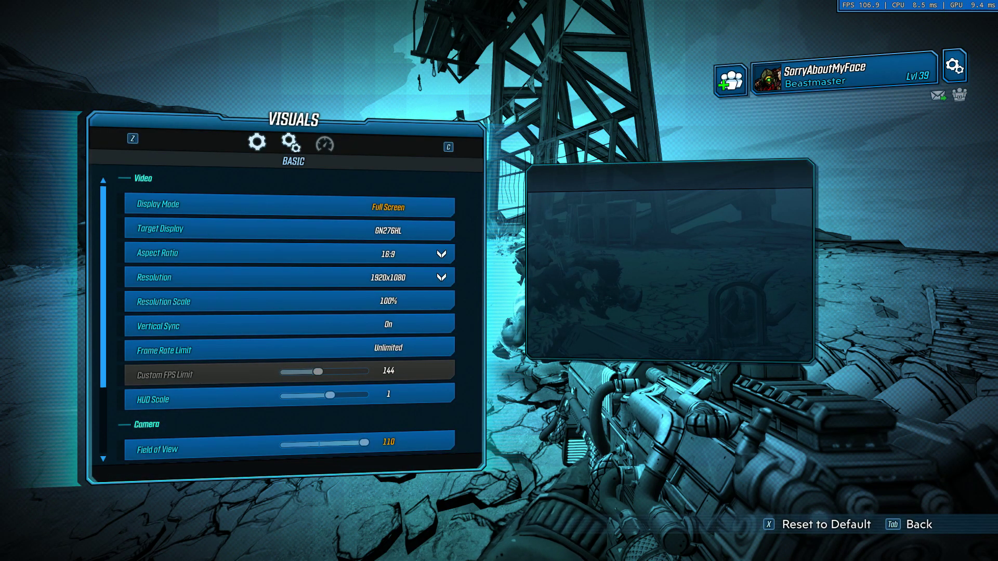
pyautogui.press('c')
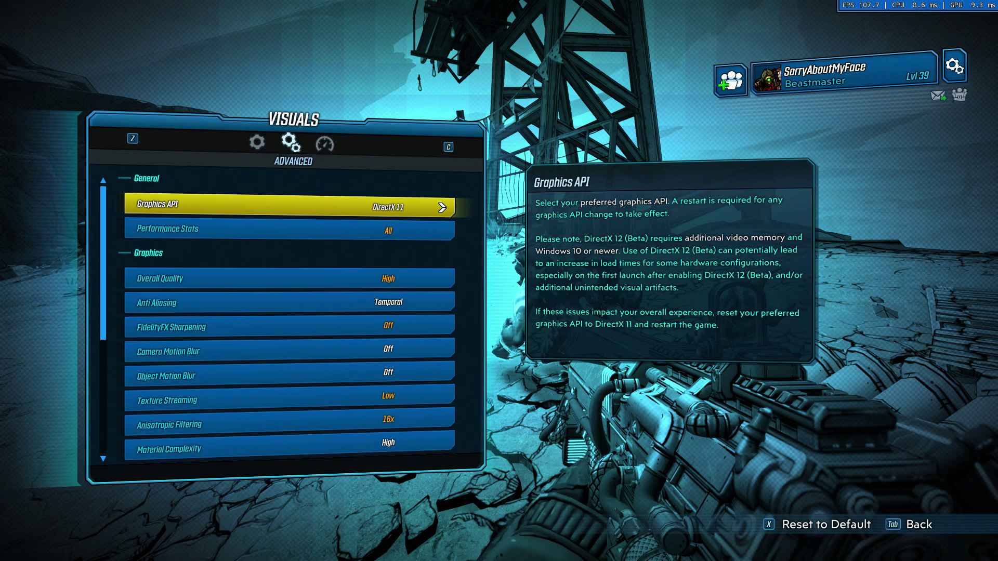
# Step: Review the Advanced visuals options from Graphics API through Screen Space Reflections, including the Volumetric Fog description
pyautogui.press('Down')
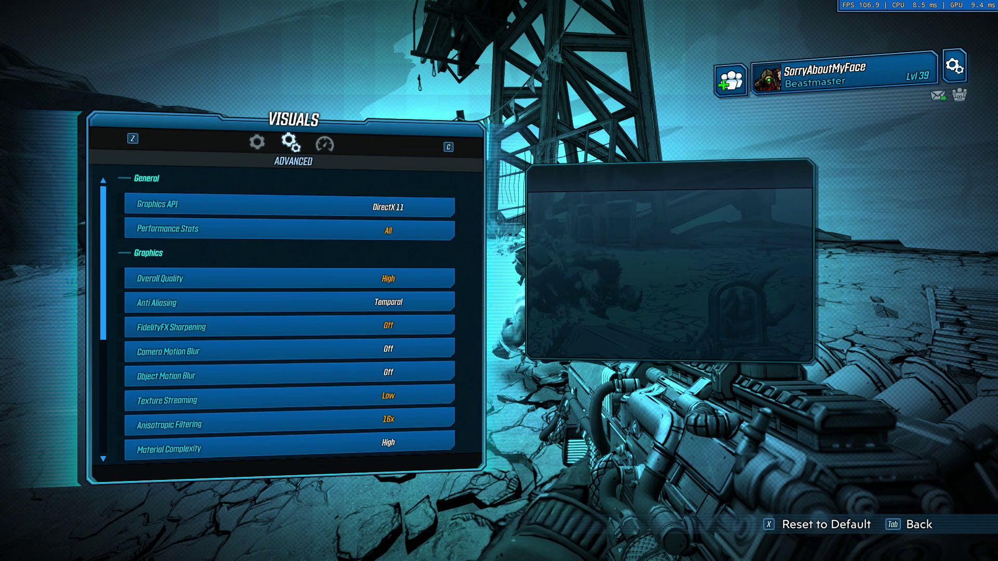
pyautogui.scroll(-1, 289, 317)
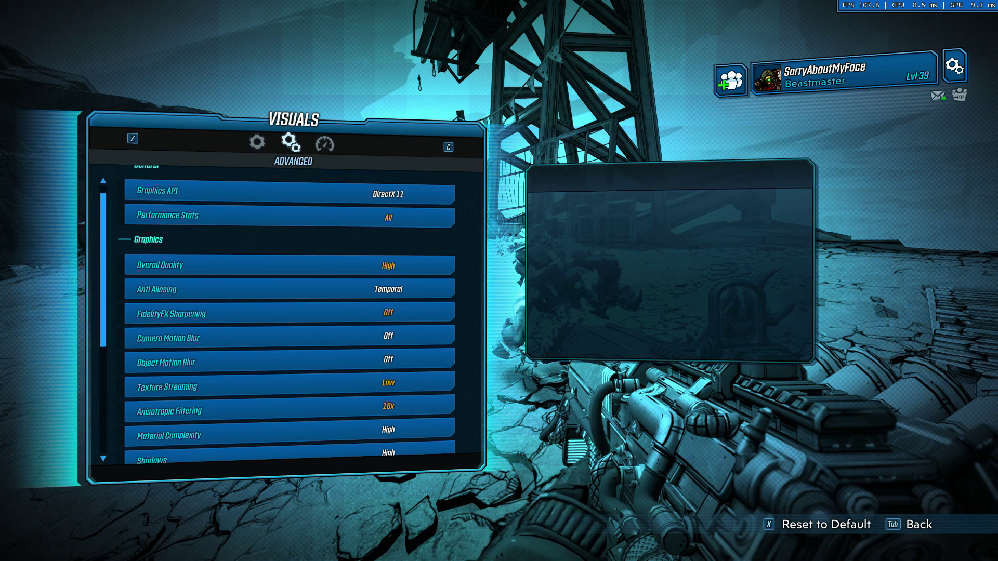
pyautogui.scroll(1, 290, 317)
pyautogui.scroll(-6, 289, 317)
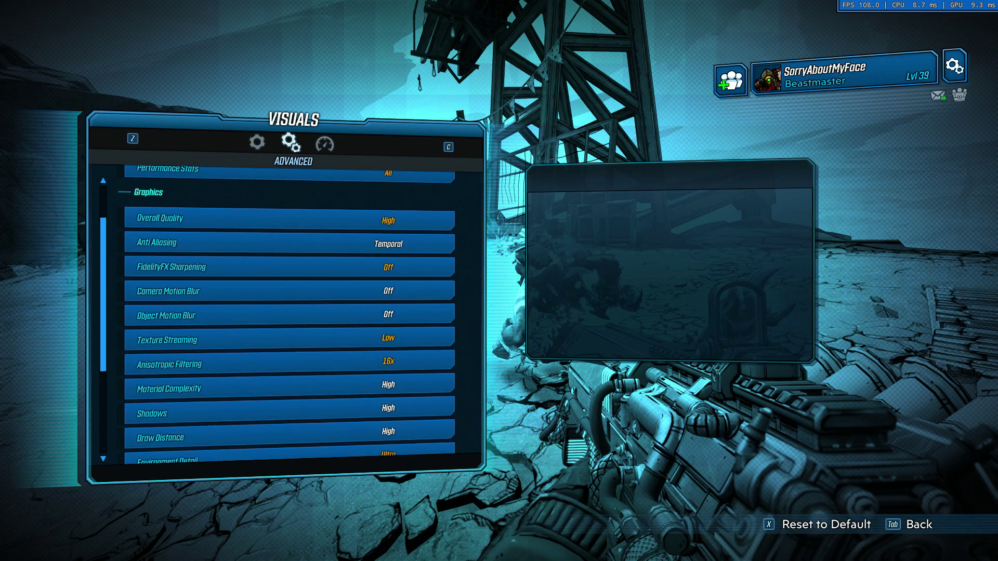
pyautogui.scroll(-3, 290, 317)
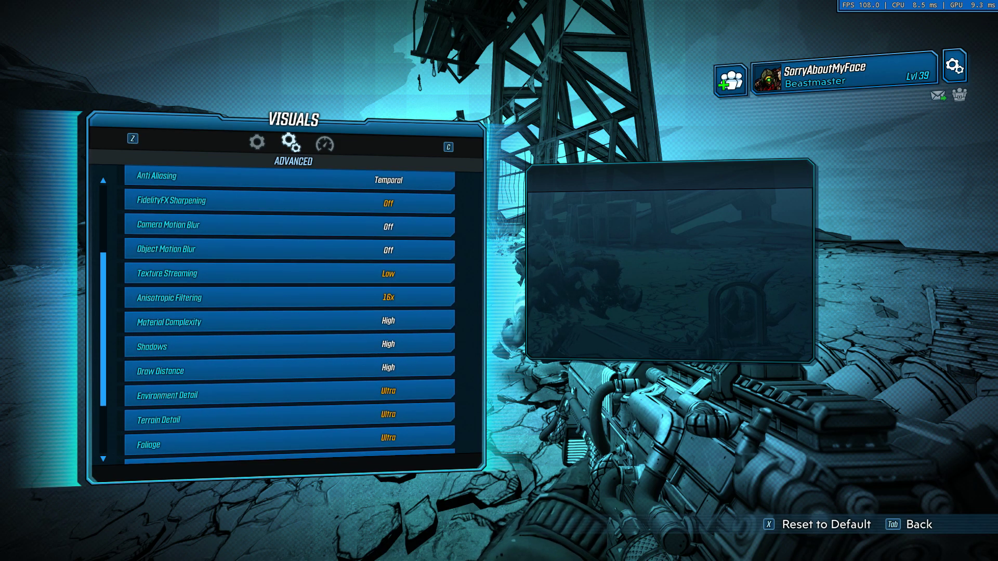
pyautogui.scroll(-1, 290, 317)
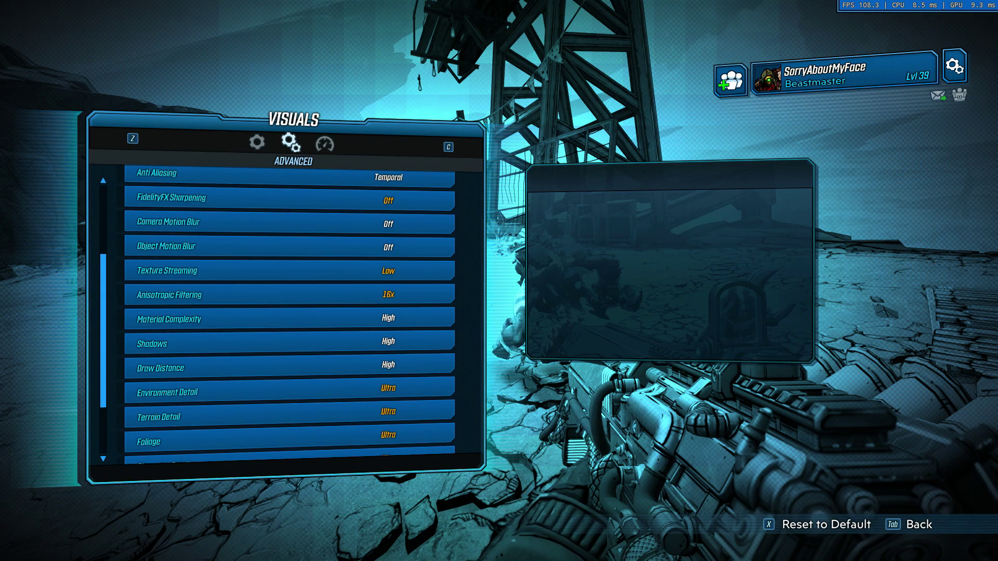
pyautogui.scroll(1, 290, 317)
pyautogui.moveTo(290, 272)
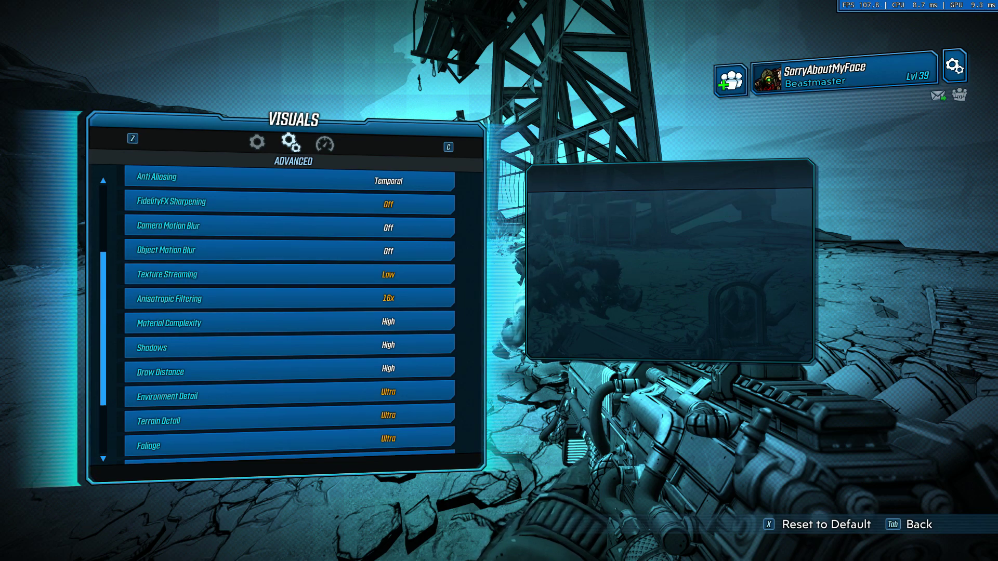
pyautogui.scroll(-4, 290, 312)
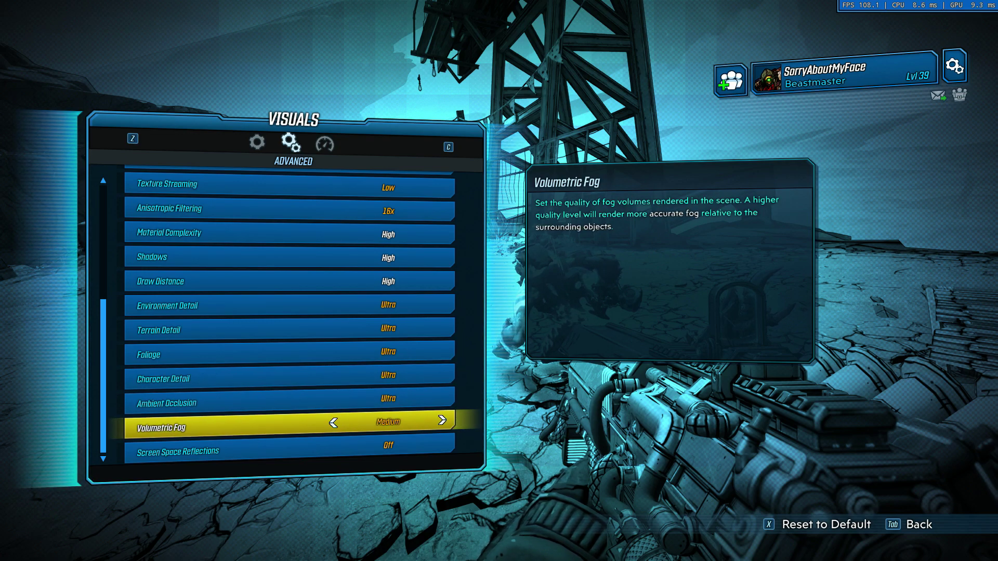
pyautogui.press('Down')
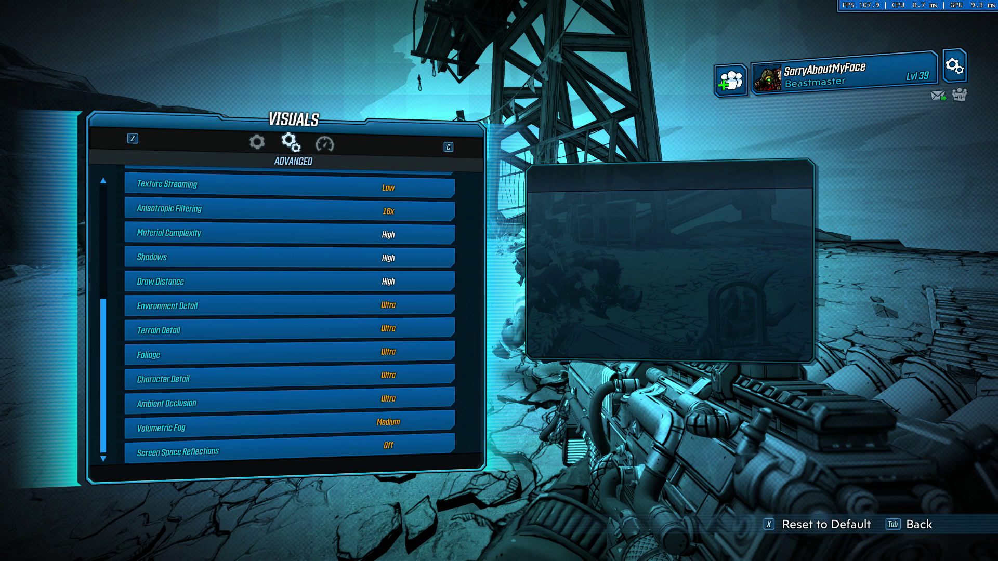
pyautogui.scroll(3, 290, 315)
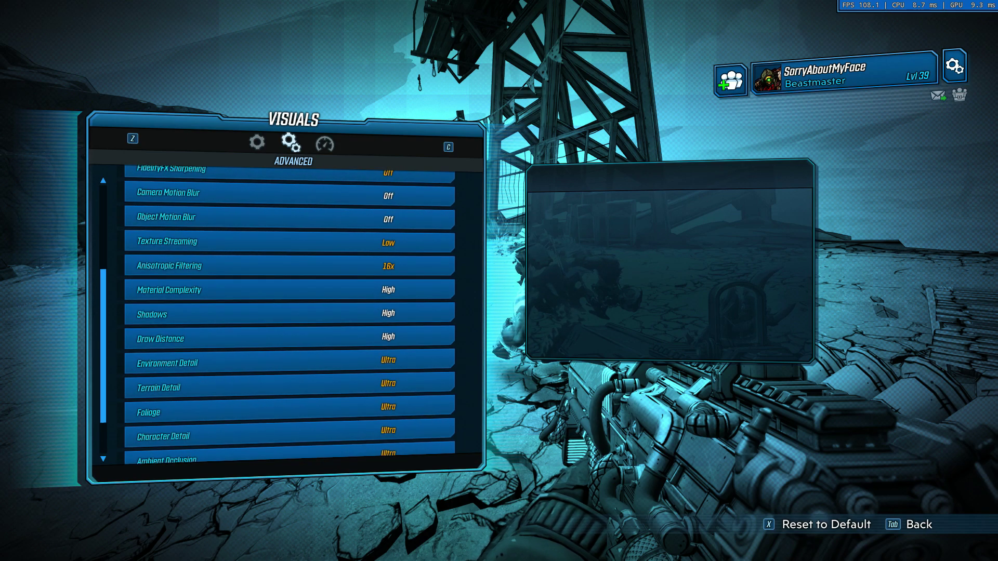
# Step: Leave the game for the desktop, open Task Manager and go to the process details of the Borderlands 3 app
pyautogui.hotkey('alt', 'Tab')
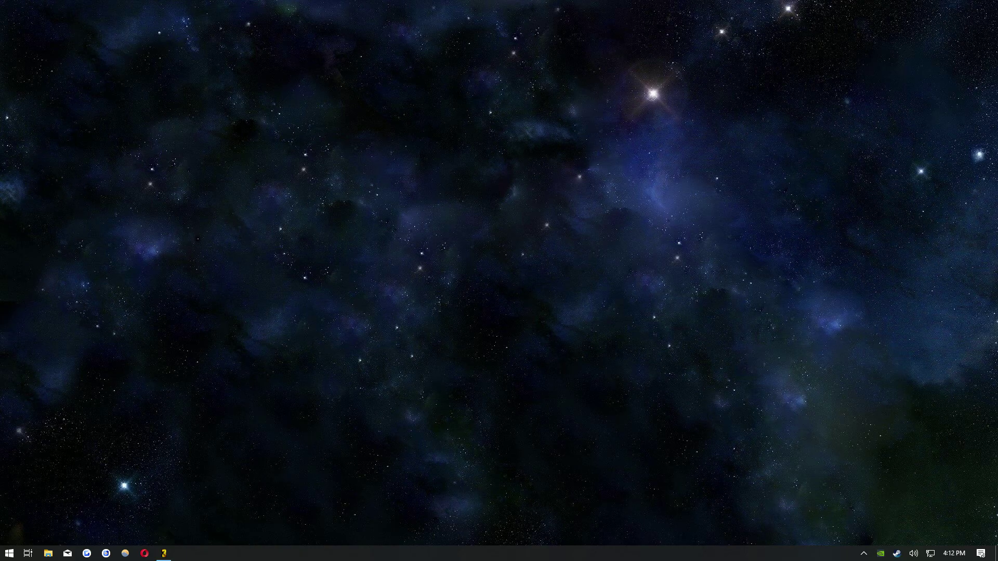
pyautogui.hotkey('ctrl', 'alt', 'Delete')
pyautogui.press('Escape')
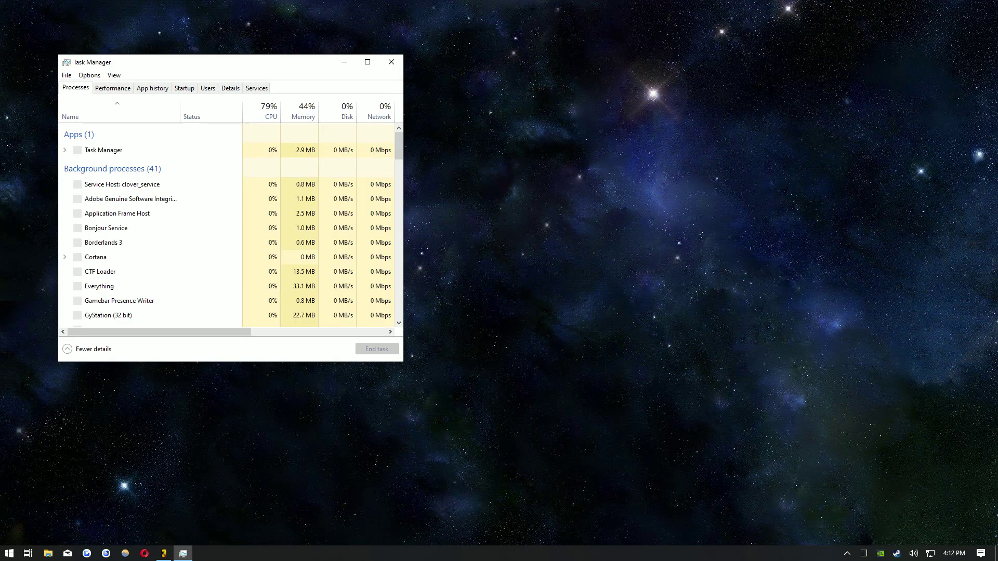
pyautogui.rightClick(113, 151)
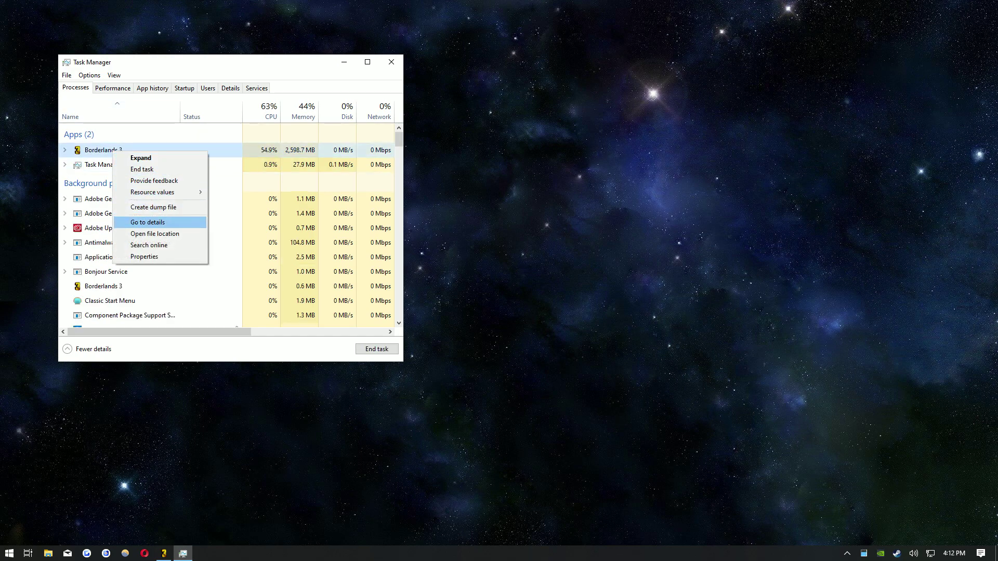
pyautogui.click(147, 222)
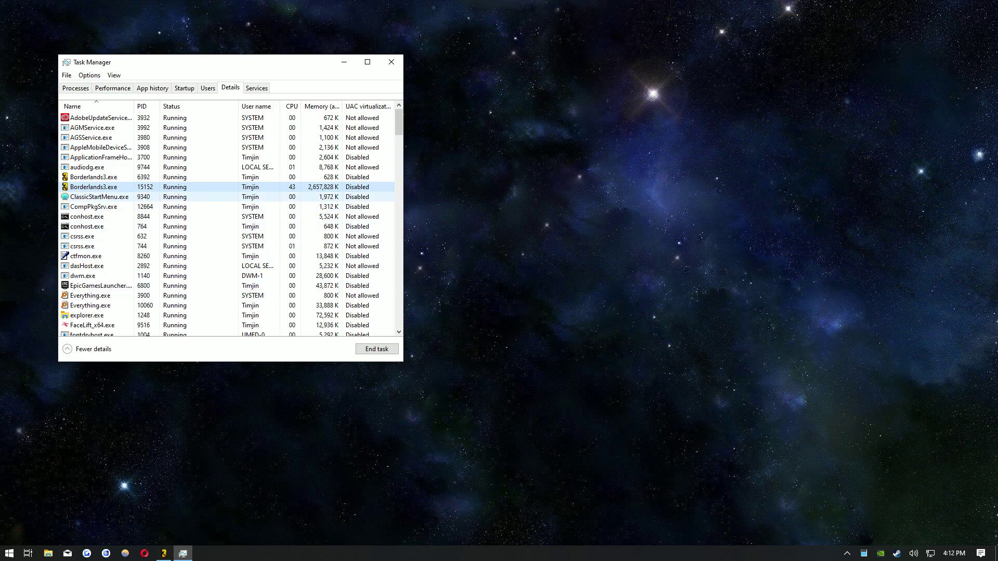
# Step: Check the priority options of the Borderlands3.exe process that uses the most memory
pyautogui.rightClick(138, 187)
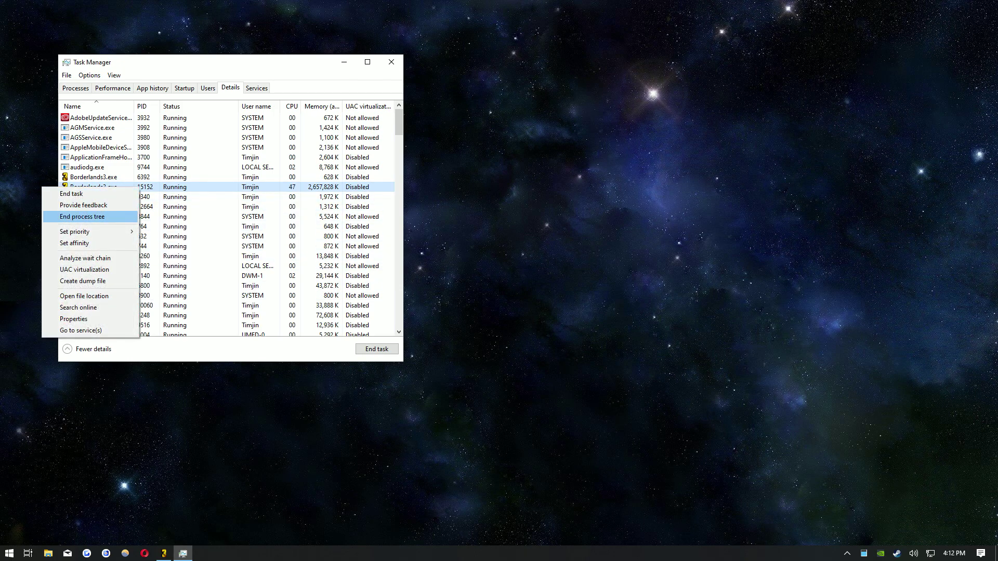
pyautogui.moveTo(104, 232)
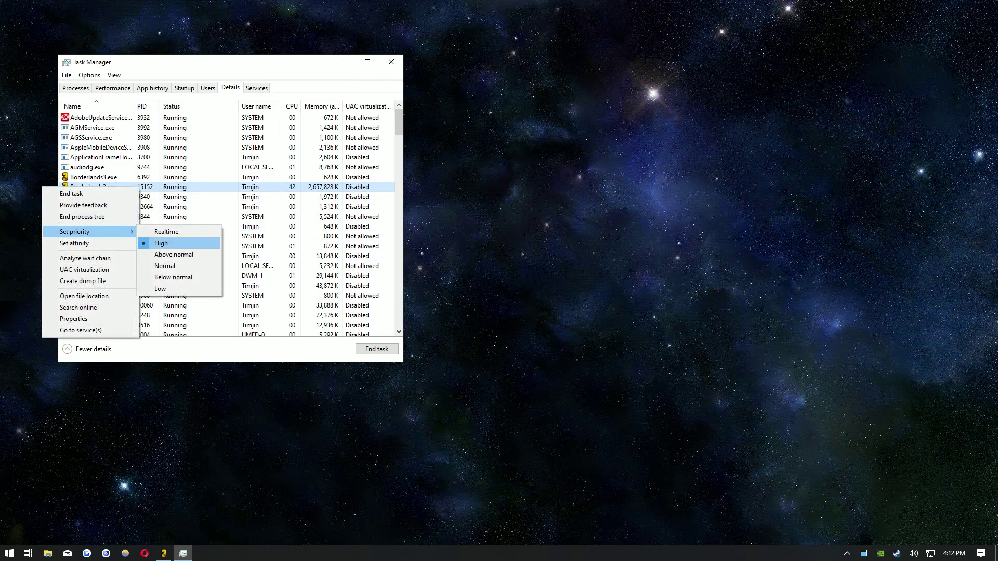
pyautogui.click(94, 178)
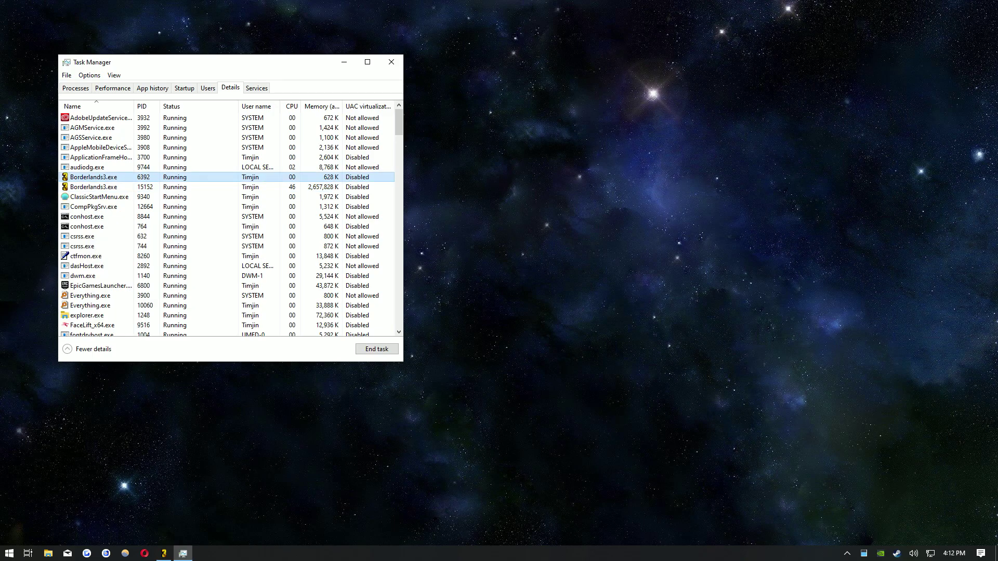
# Step: Set the priority of the smaller Borderlands3.exe process to High and switch back to Borderlands 3
pyautogui.rightClick(94, 177)
pyautogui.moveTo(140, 223)
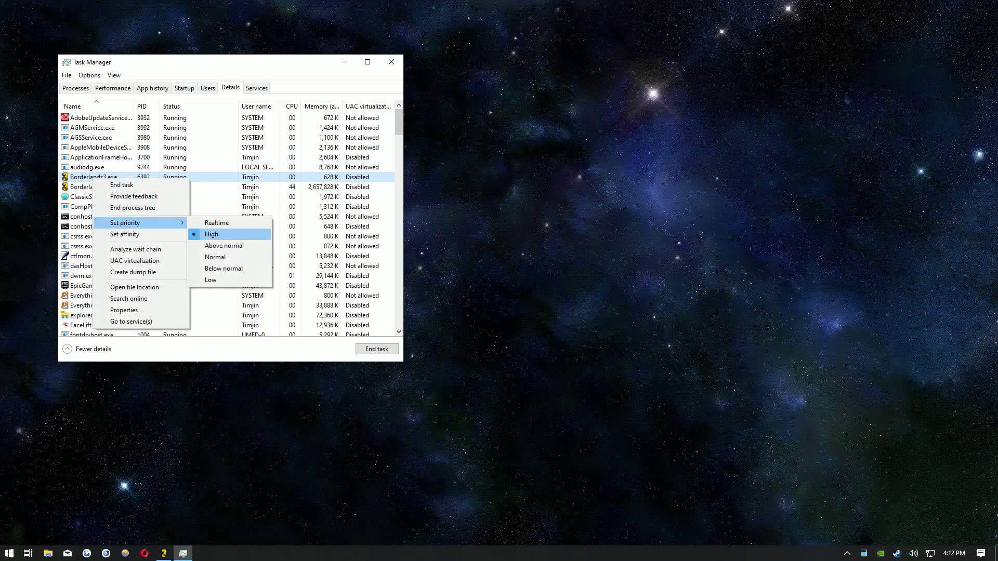
pyautogui.click(213, 233)
pyautogui.click(164, 553)
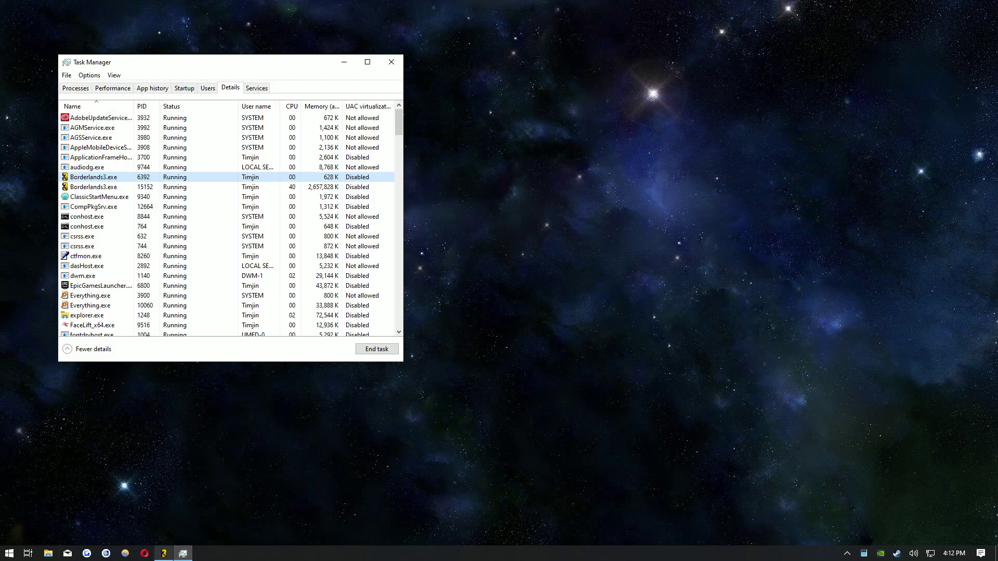